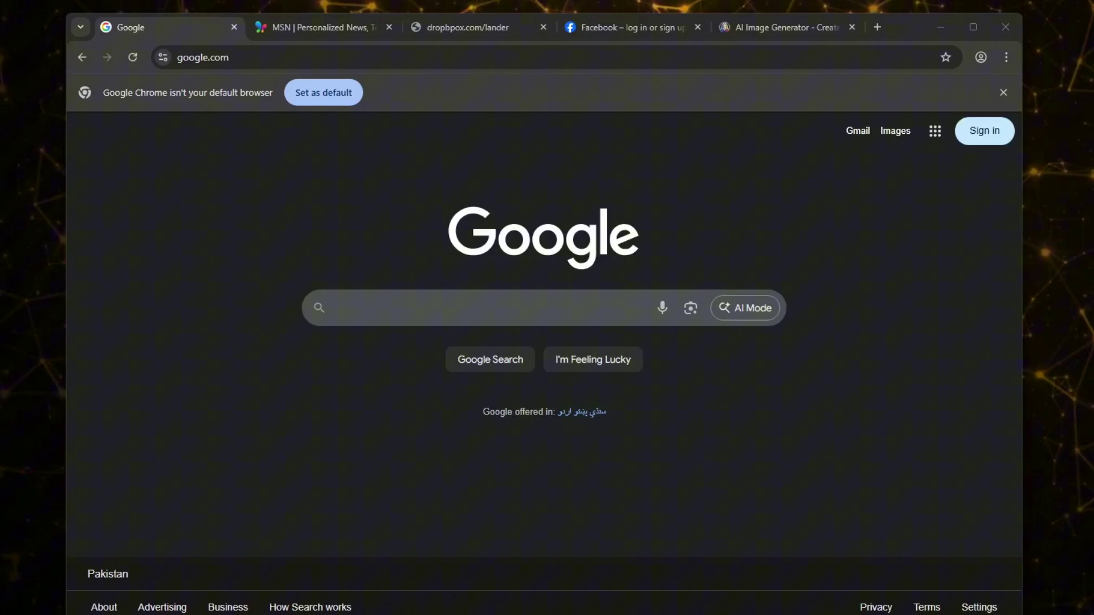
- Close the MSN, dropbpox.com, Facebook and Leonardo.Ai tabs, leaving only Google open
{"action": "left_click", "coordinate": [352, 28]}
{"action": "left_click", "coordinate": [389, 27]}
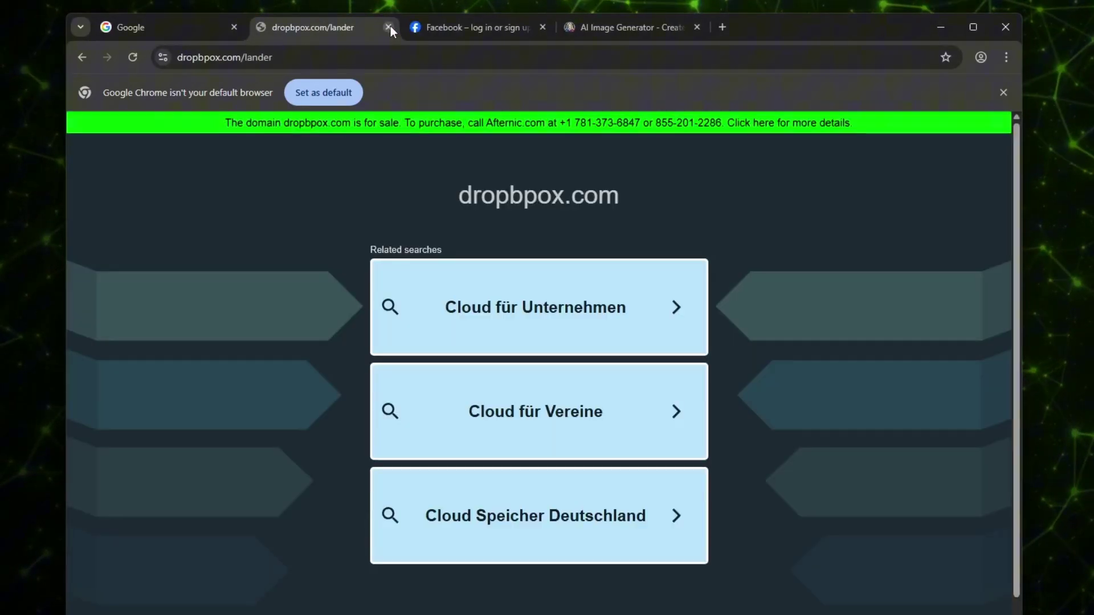
{"action": "left_click", "coordinate": [390, 27]}
{"action": "left_click", "coordinate": [389, 27]}
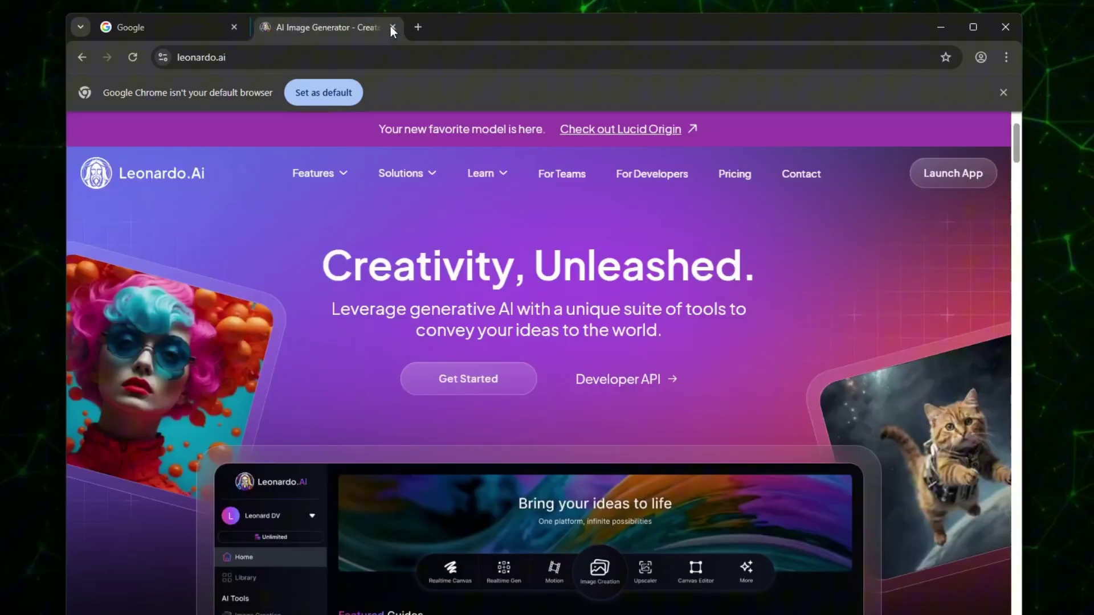
{"action": "left_click", "coordinate": [392, 28]}
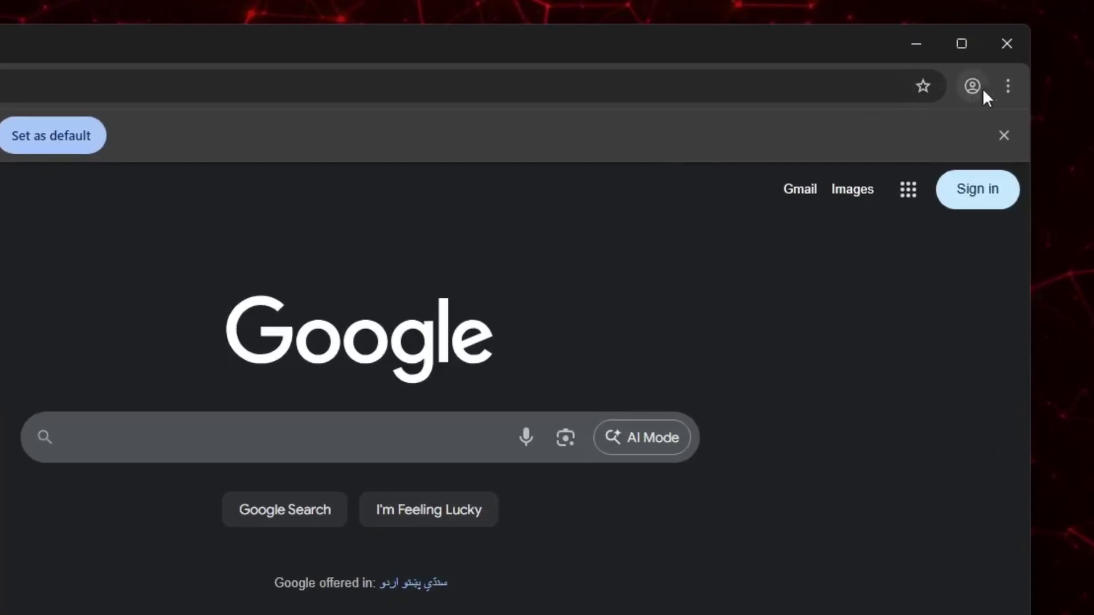
- Check for updates on the About Chrome page and relaunch to install version 140.0.7339.81
{"action": "left_click", "coordinate": [1007, 86]}
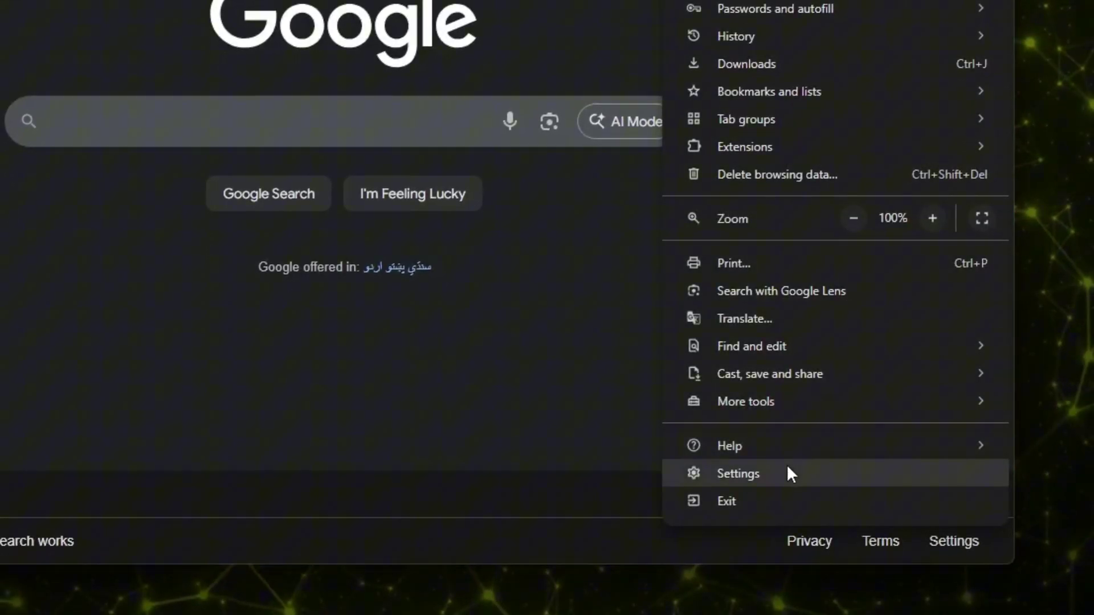
{"action": "left_click", "coordinate": [788, 473]}
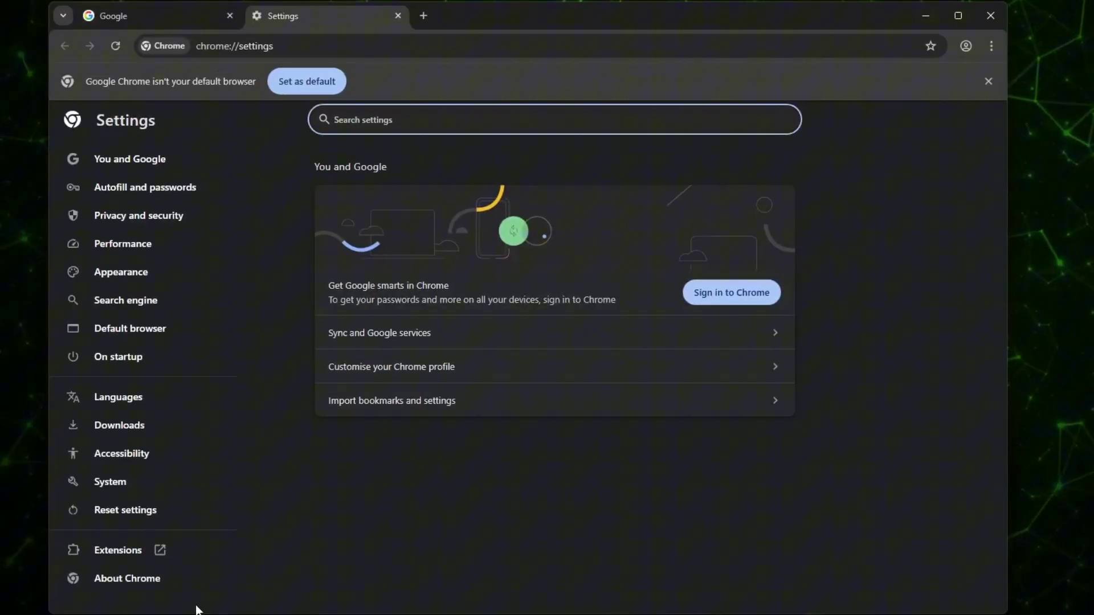
{"action": "left_click", "coordinate": [134, 586]}
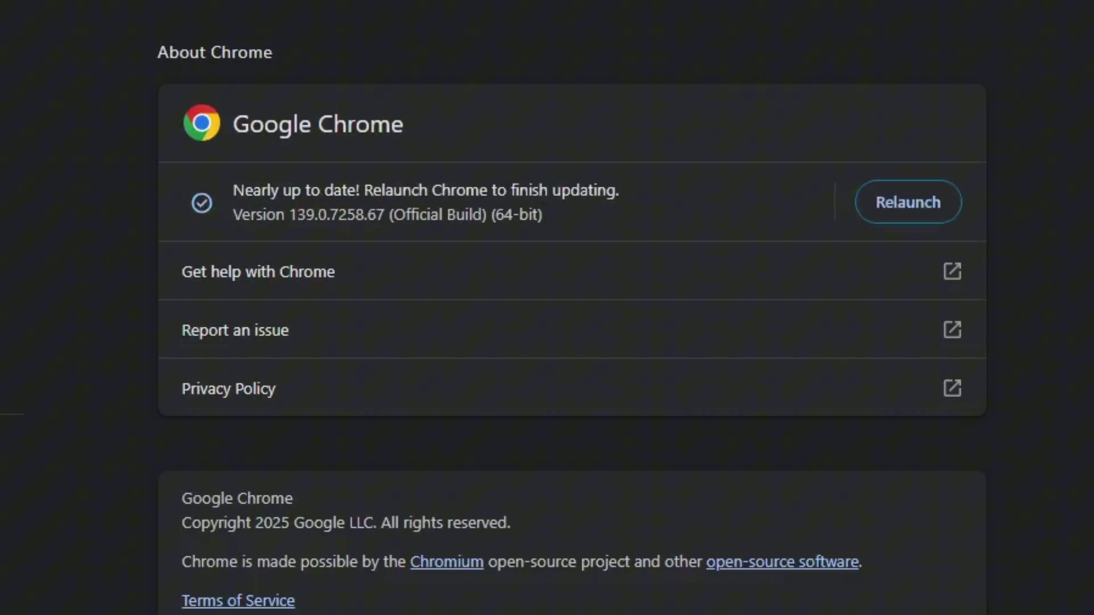
{"action": "left_click", "coordinate": [918, 203]}
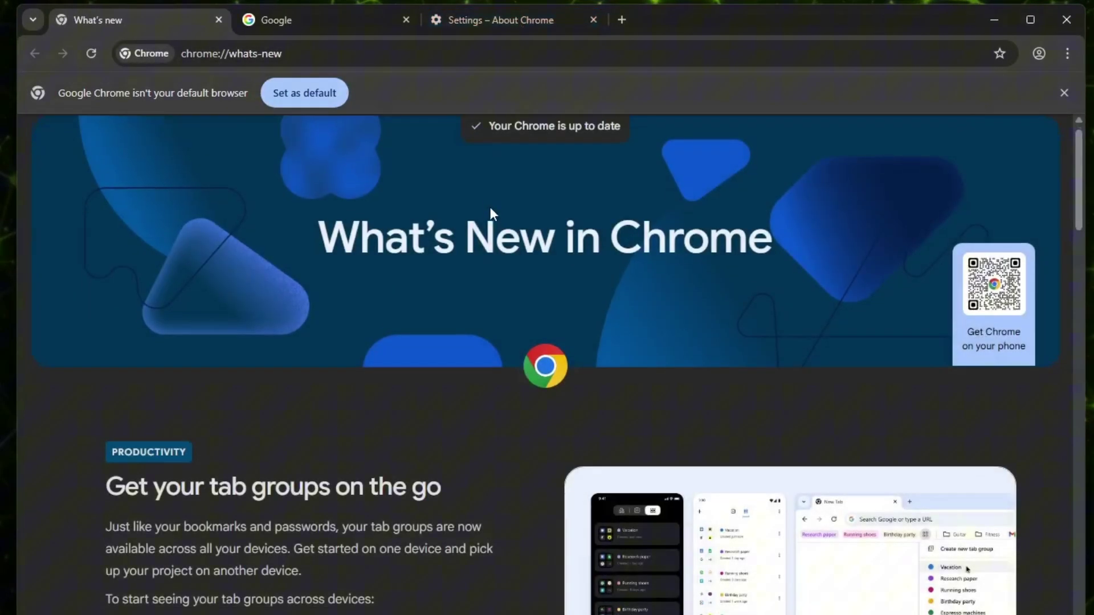
- Confirm Chrome is up to date and close the What's new page
{"action": "scroll", "coordinate": [490, 207], "scroll_direction": "down", "scroll_amount": 4}
{"action": "left_click", "coordinate": [524, 24]}
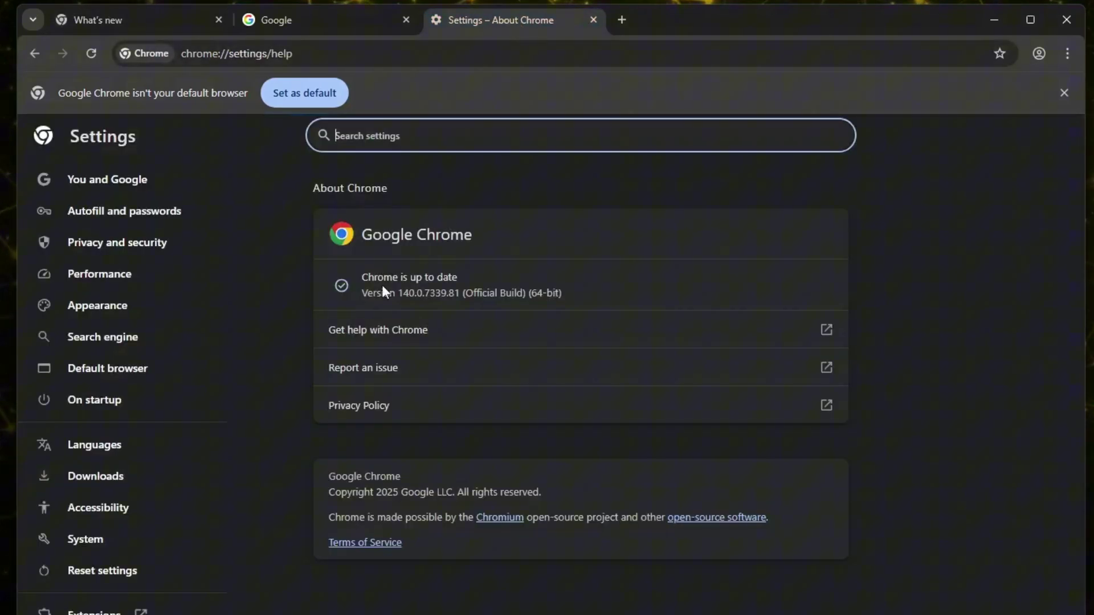
{"action": "left_click_drag", "start_coordinate": [378, 285], "coordinate": [451, 279]}
{"action": "left_click", "coordinate": [466, 275]}
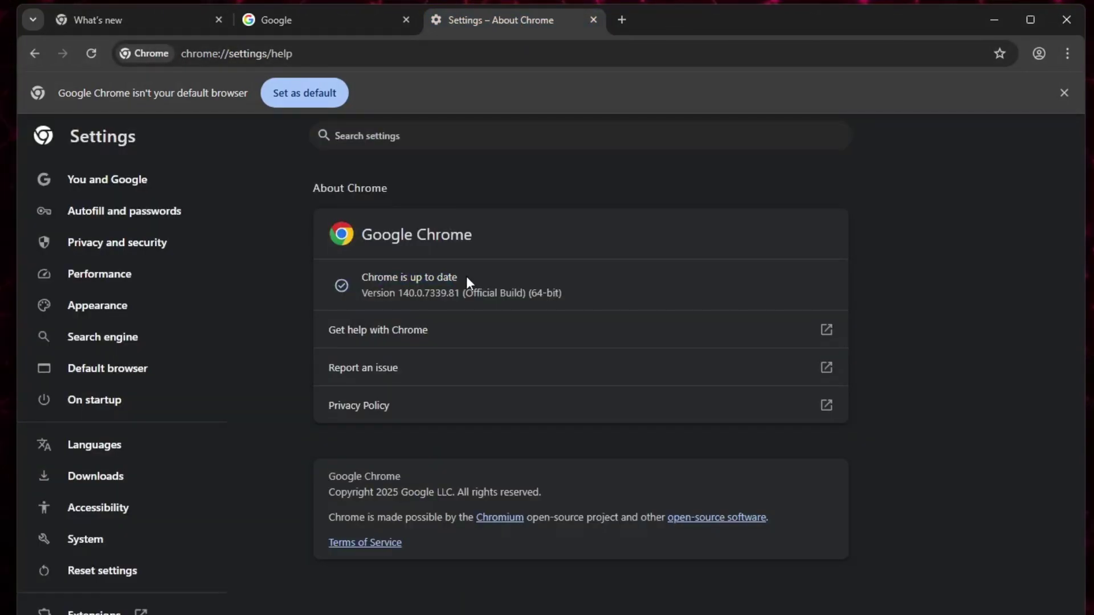
{"action": "left_click", "coordinate": [218, 20]}
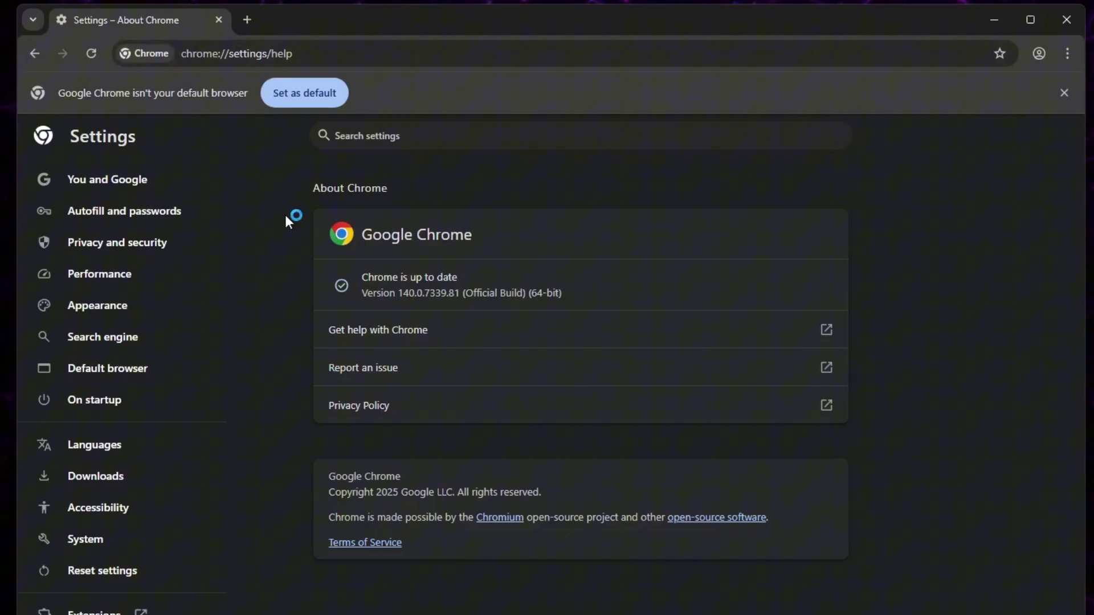
- Switch off 'Use graphics acceleration when available' in the System settings
{"action": "left_click", "coordinate": [106, 550]}
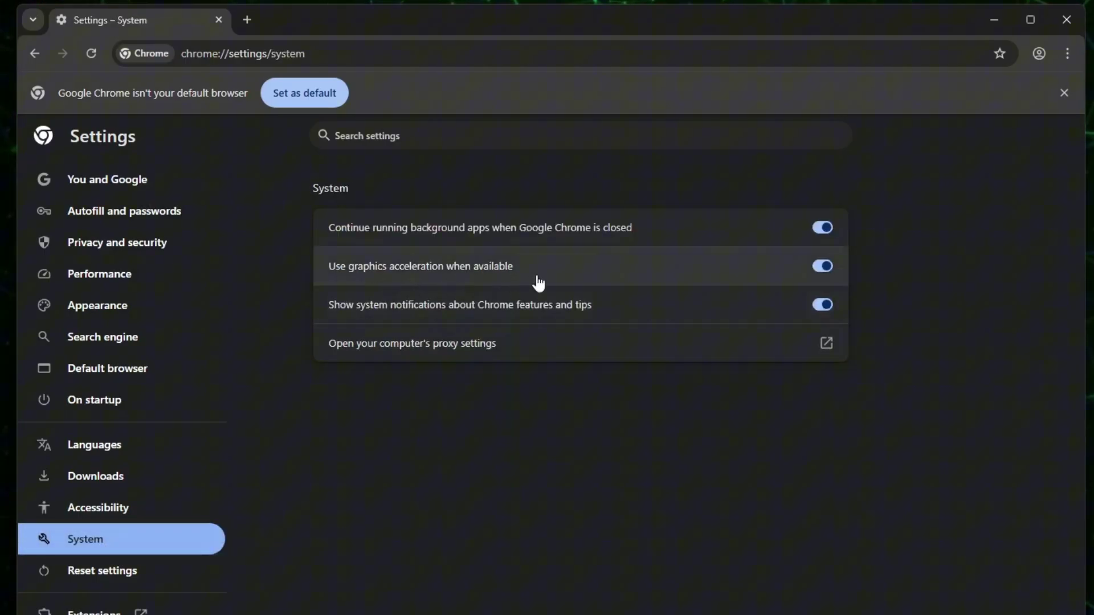
{"action": "left_click", "coordinate": [827, 274]}
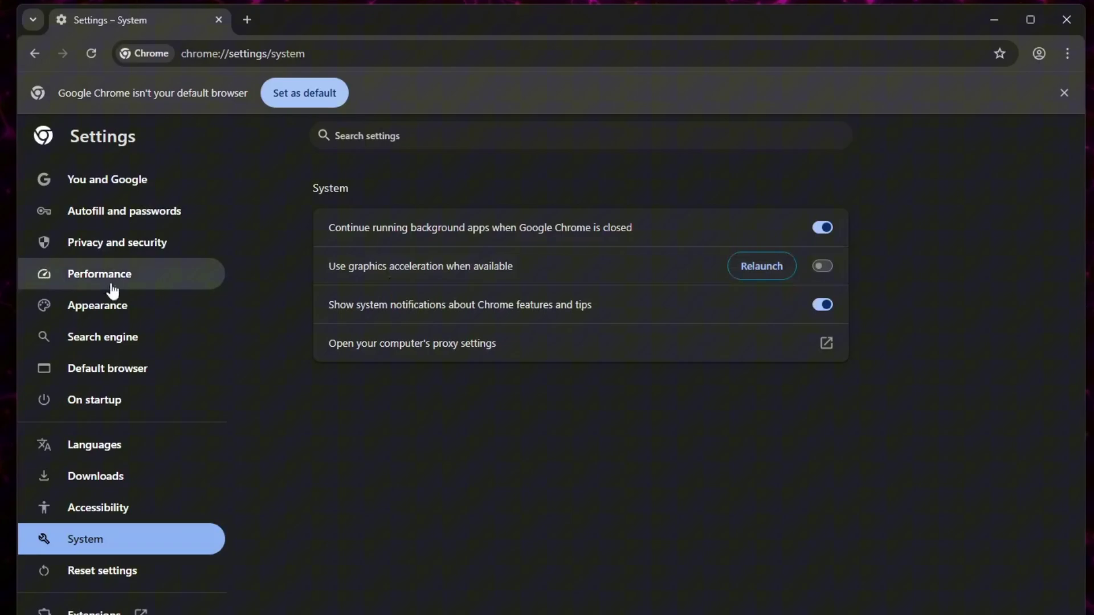
- Enable Memory Saver in Performance settings, keeping the Balanced (recommended) level
{"action": "left_click", "coordinate": [82, 279]}
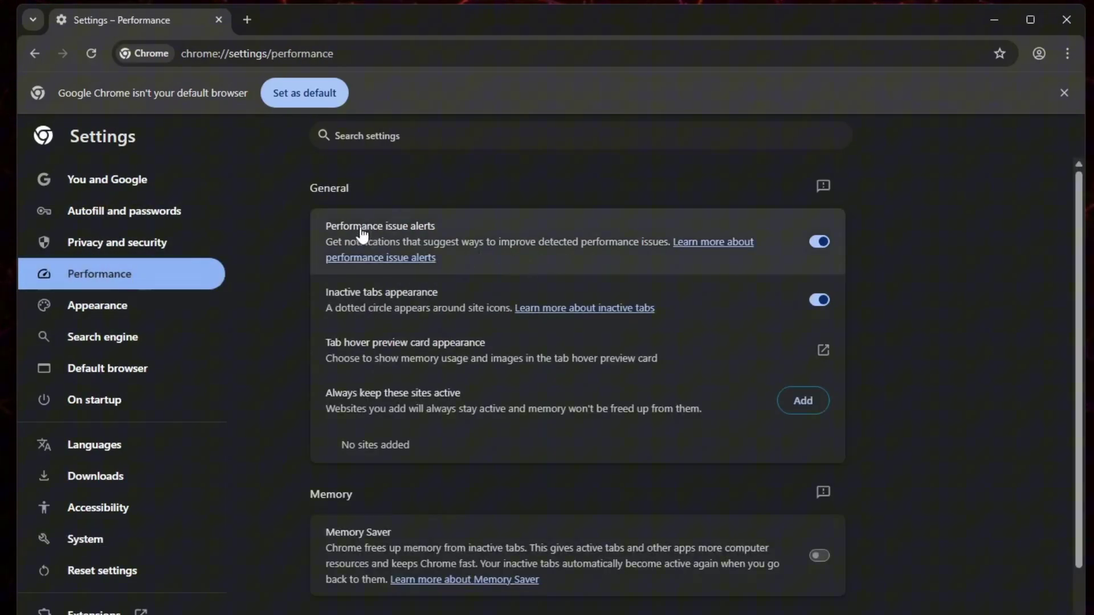
{"action": "scroll", "coordinate": [420, 415], "scroll_direction": "down", "scroll_amount": 2}
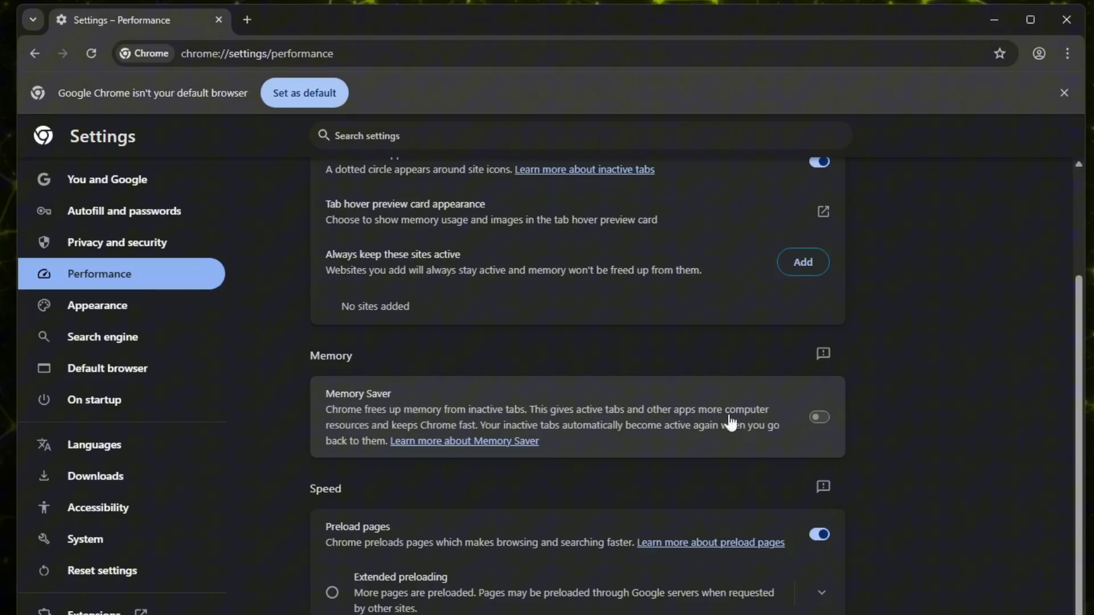
{"action": "left_click", "coordinate": [819, 418]}
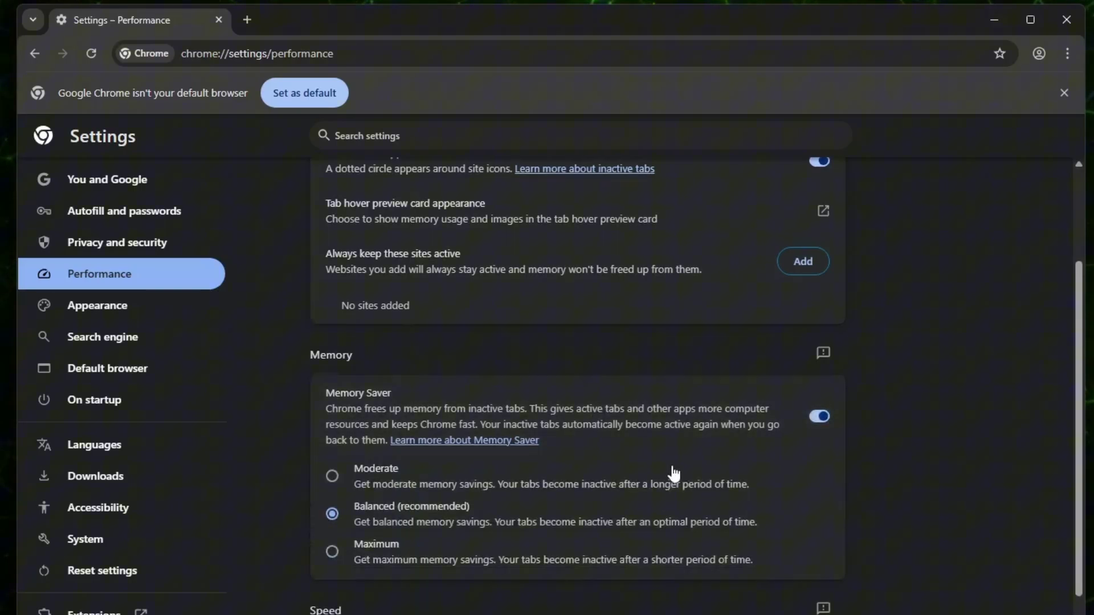
{"action": "scroll", "coordinate": [674, 473], "scroll_direction": "down", "scroll_amount": 1}
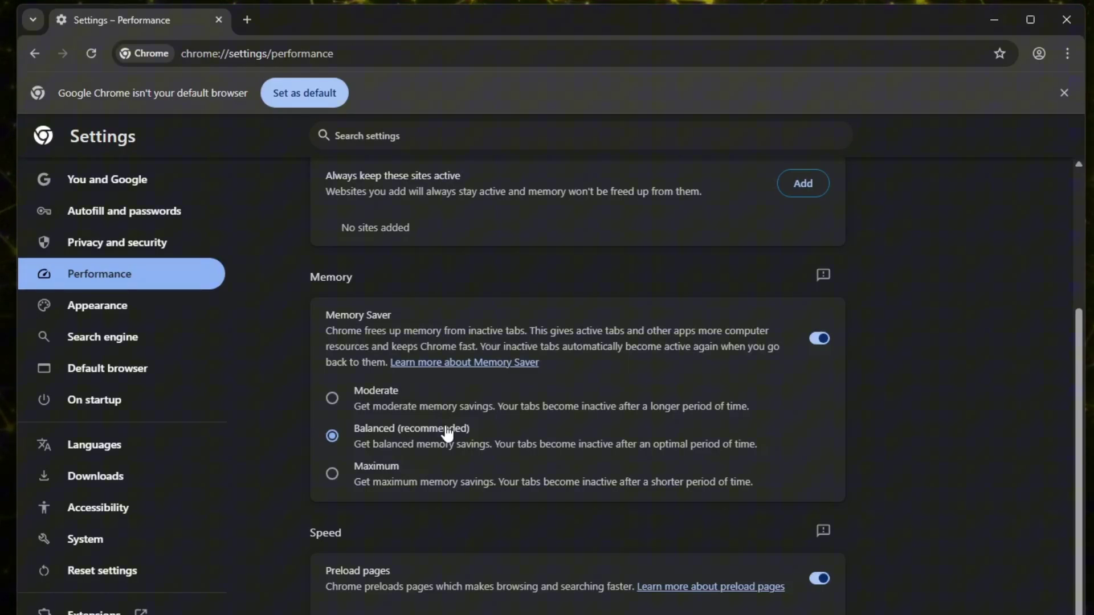
- Open Delete browsing data's Advanced options with the time range set to All time
{"action": "left_click", "coordinate": [108, 248]}
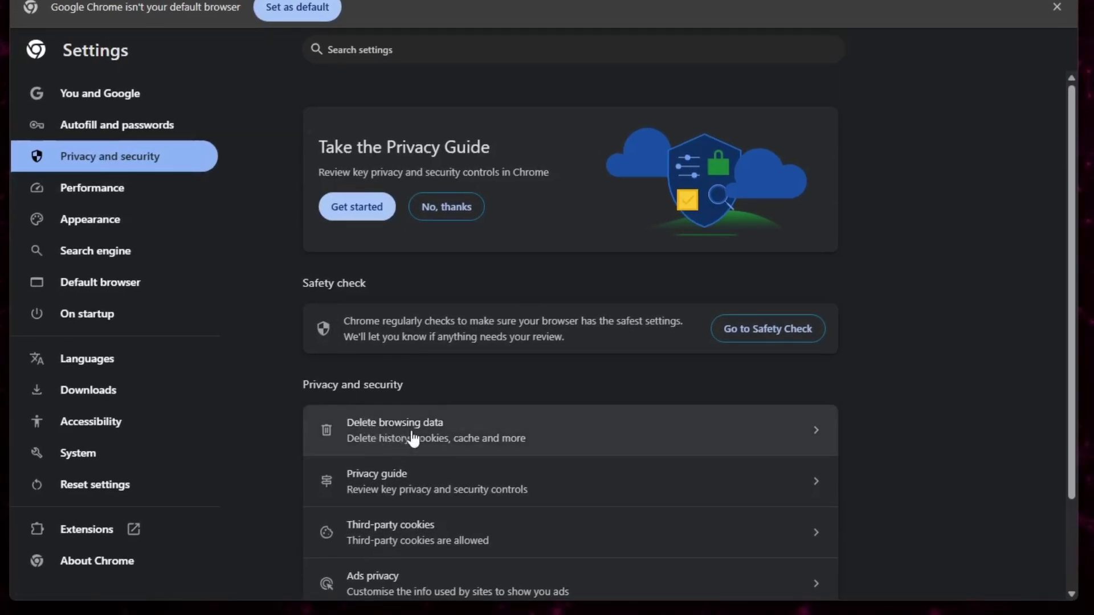
{"action": "left_click", "coordinate": [416, 522]}
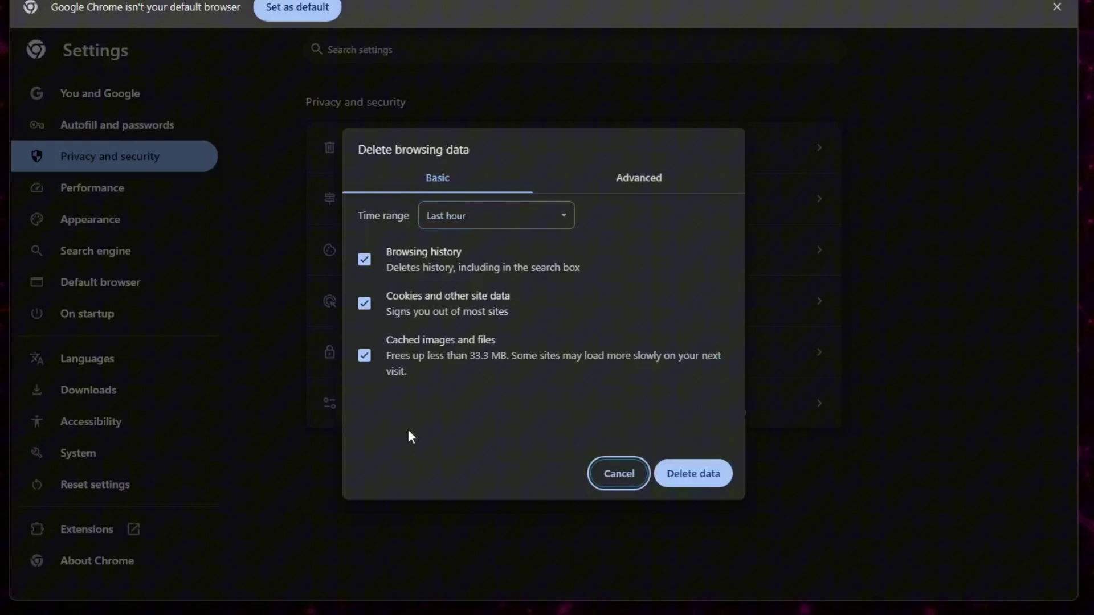
{"action": "left_click", "coordinate": [666, 179]}
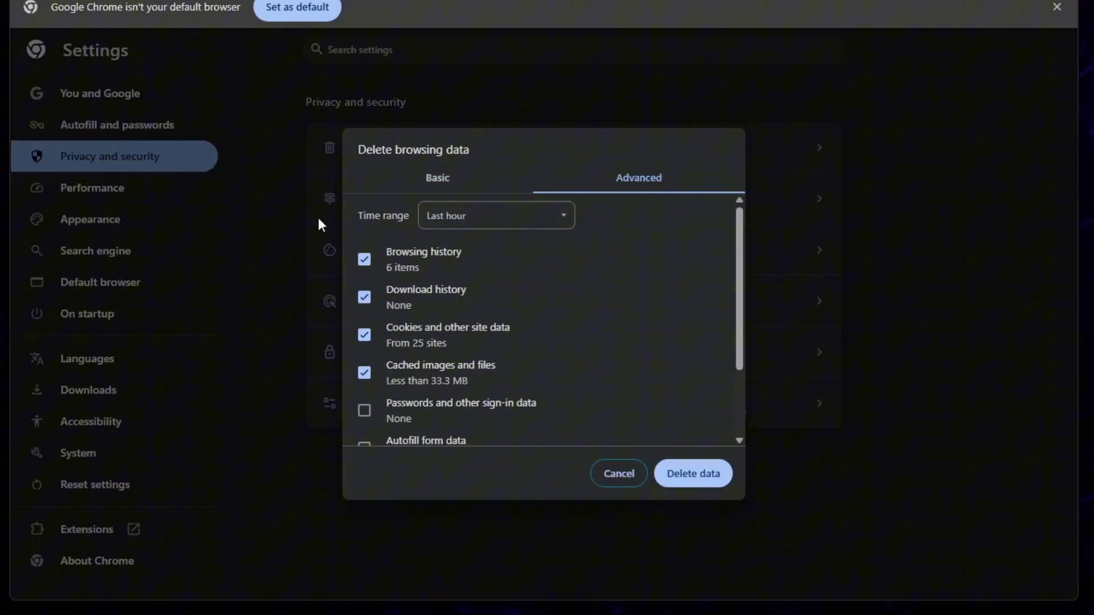
{"action": "left_click", "coordinate": [449, 221]}
{"action": "left_click", "coordinate": [468, 315]}
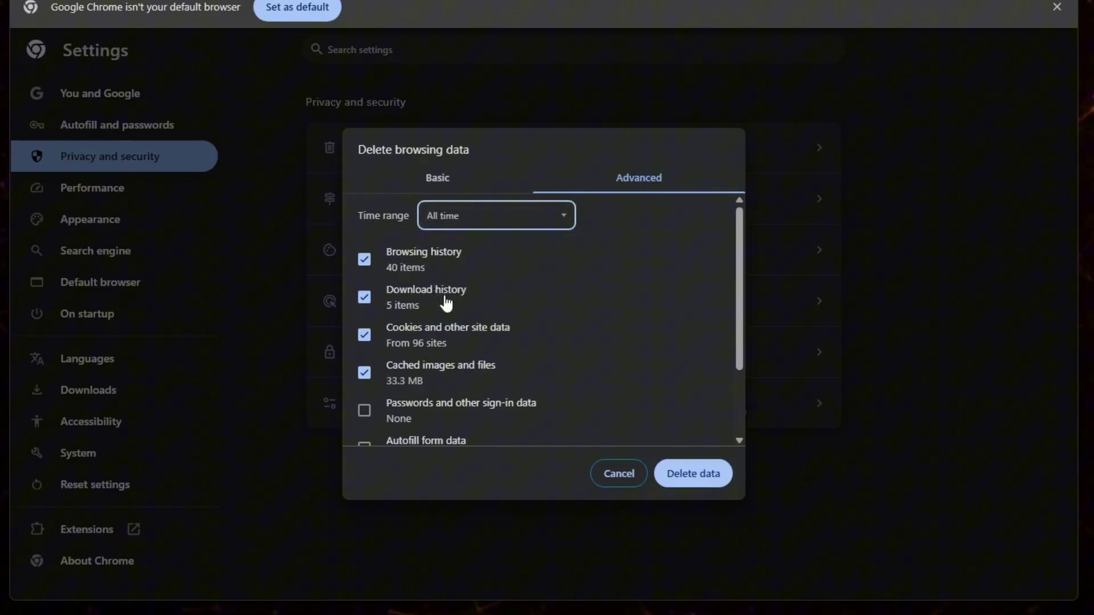
- Also tick Hosted app data and Site settings, then delete the data
{"action": "scroll", "coordinate": [447, 306], "scroll_direction": "down", "scroll_amount": 2}
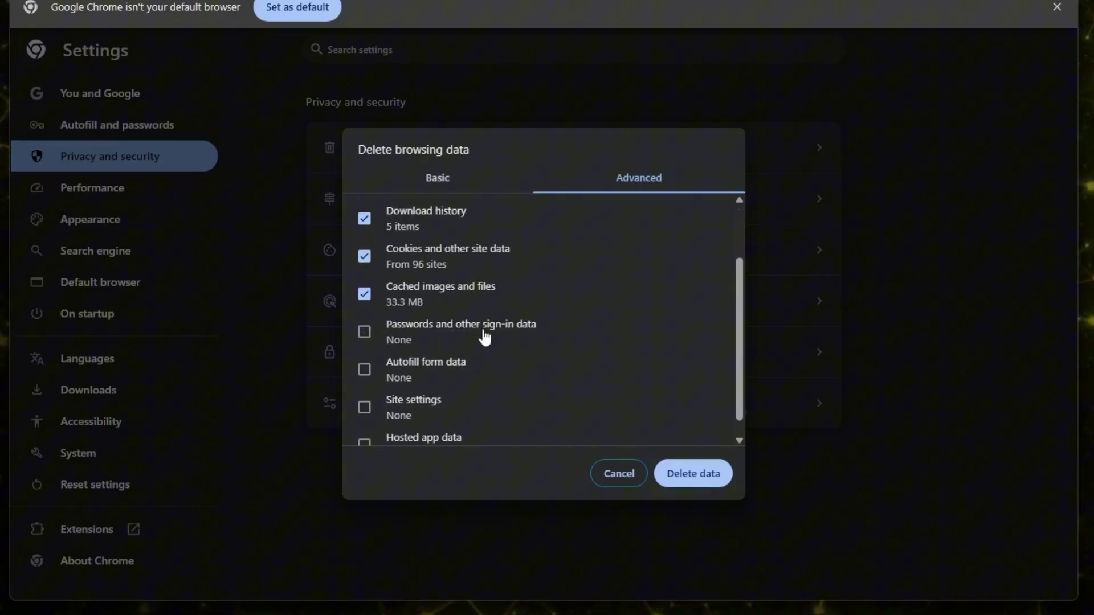
{"action": "scroll", "coordinate": [383, 371], "scroll_direction": "down", "scroll_amount": 1}
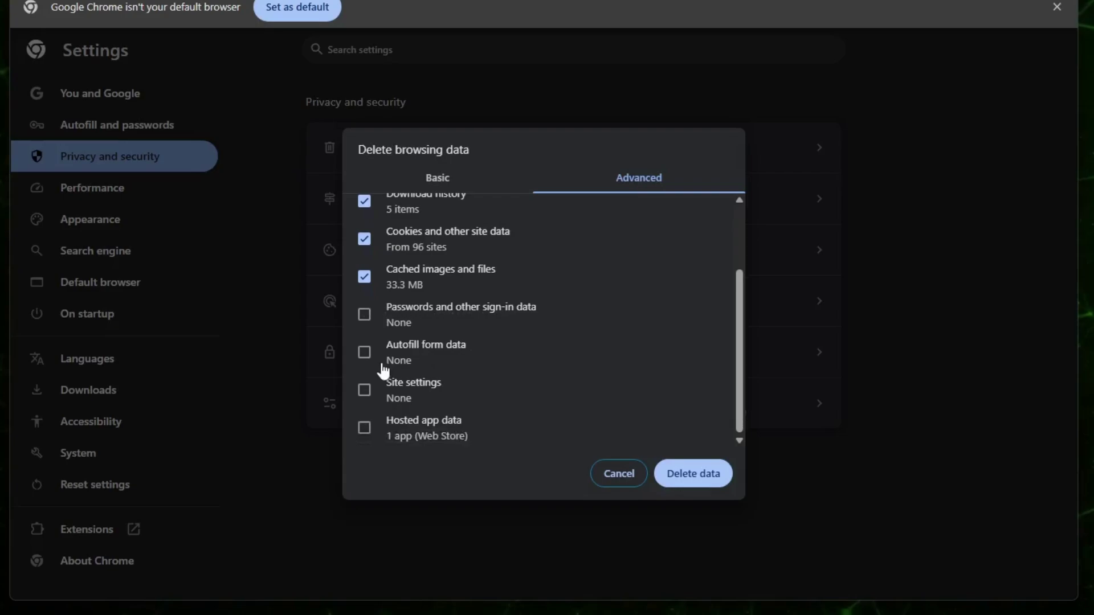
{"action": "left_click", "coordinate": [366, 430]}
{"action": "left_click", "coordinate": [365, 390]}
{"action": "scroll", "coordinate": [496, 397], "scroll_direction": "up", "scroll_amount": 1}
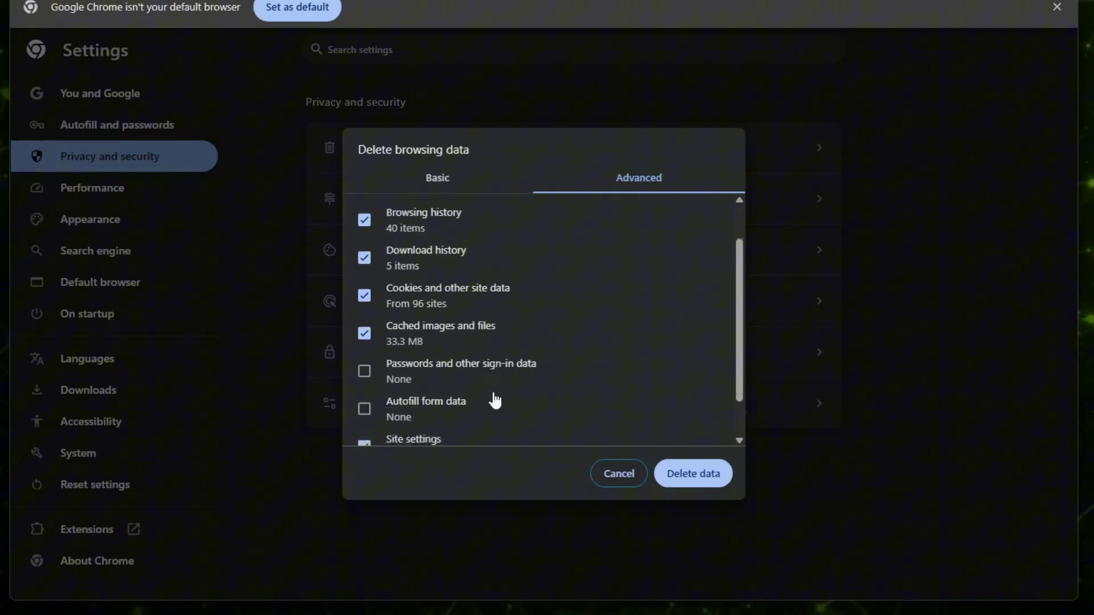
{"action": "scroll", "coordinate": [496, 397], "scroll_direction": "down", "scroll_amount": 1}
{"action": "left_click", "coordinate": [689, 476]}
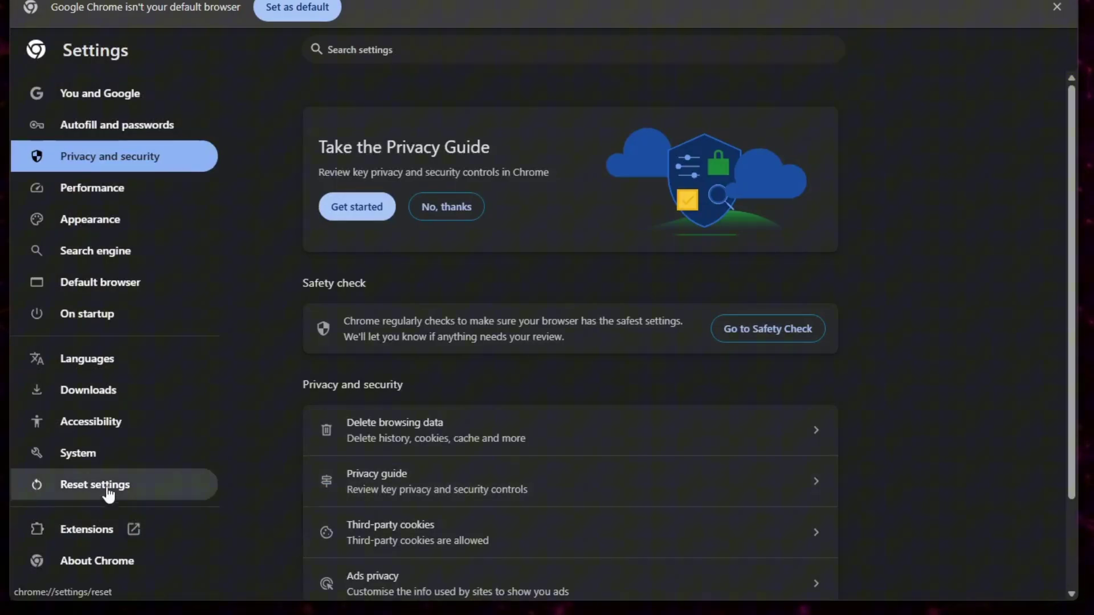
- Open Reset settings, choose Restore settings to their original defaults, then dismiss the confirmation
{"action": "left_click", "coordinate": [132, 486]}
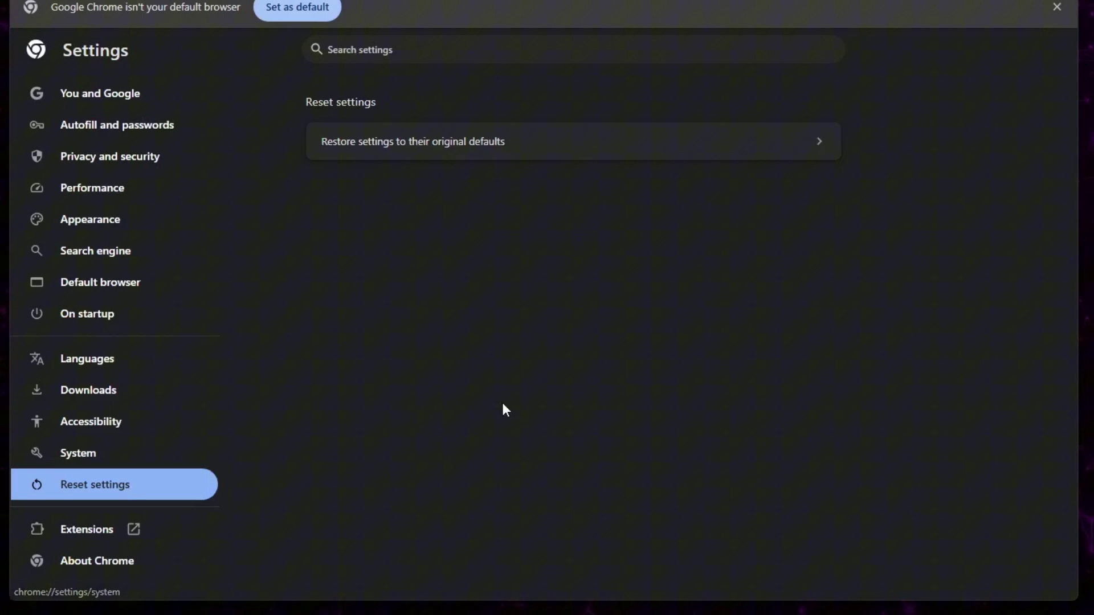
{"action": "left_click", "coordinate": [534, 152]}
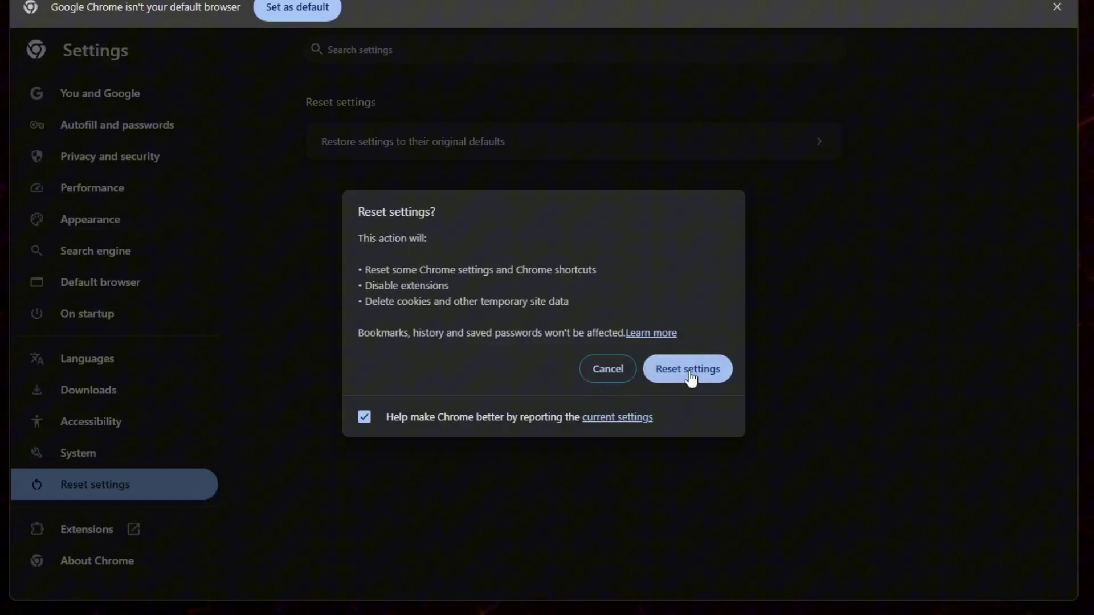
{"action": "left_click", "coordinate": [595, 376]}
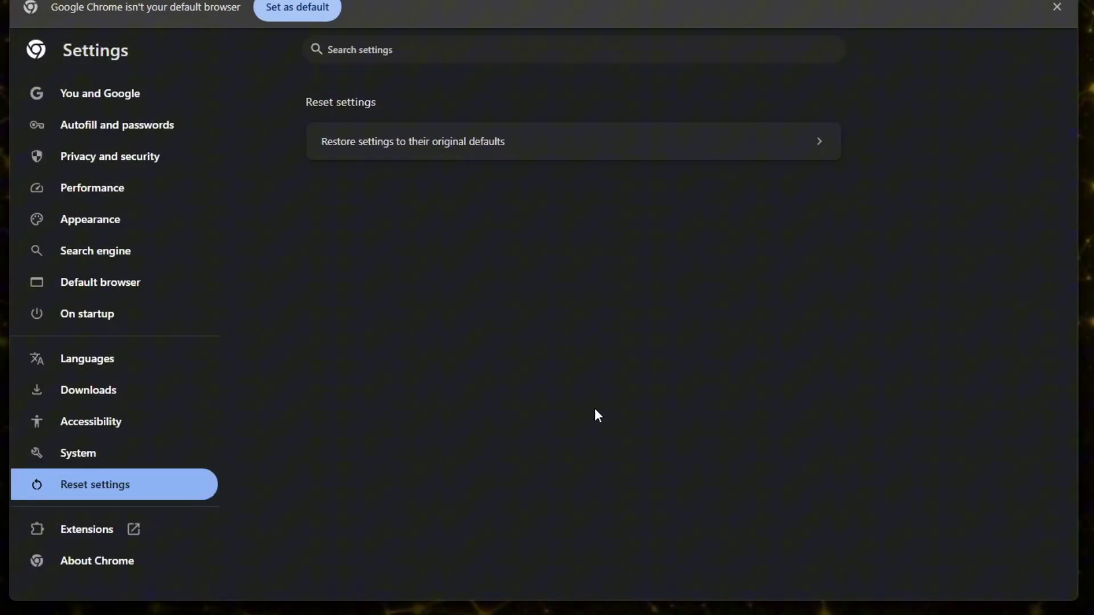
- Open chrome://flags in a new tab and reset all experimental flags to default
{"action": "left_click", "coordinate": [241, 32]}
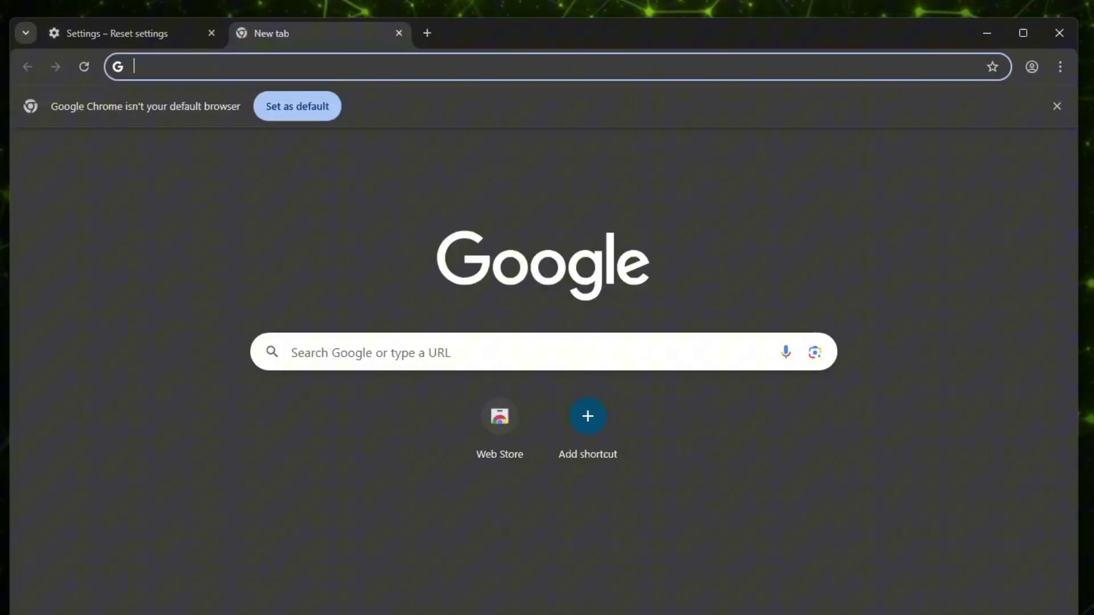
{"action": "type", "text": "c"}
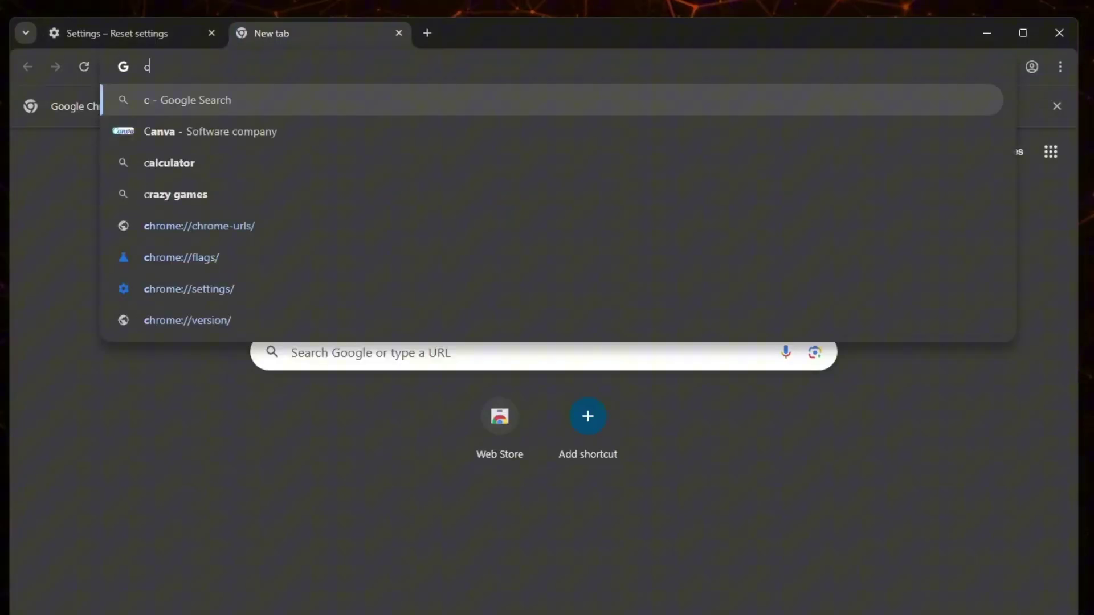
{"action": "type", "text": "hrome://"}
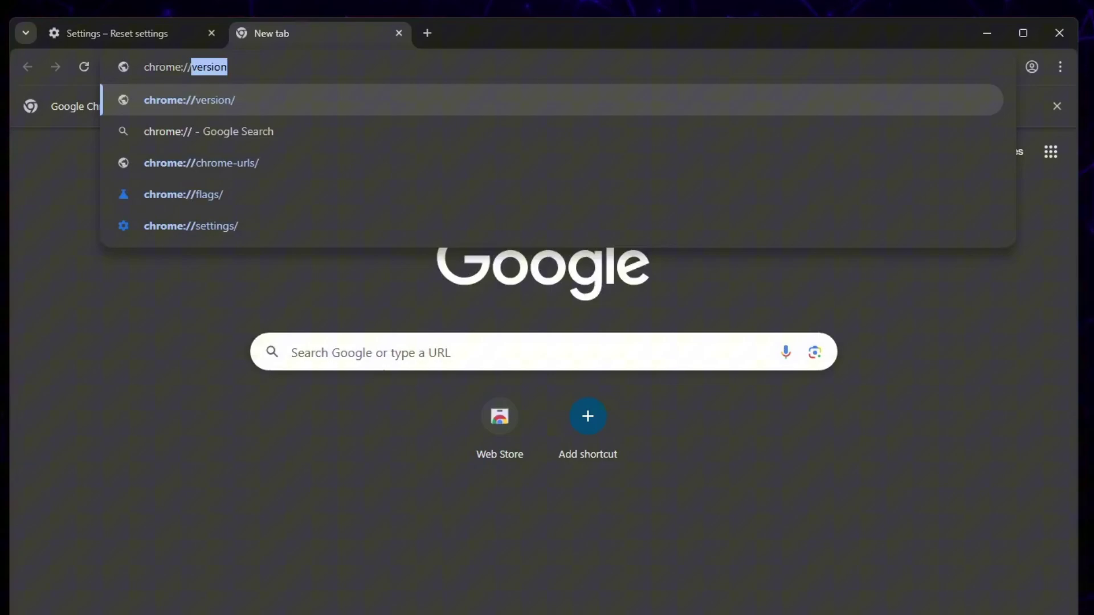
{"action": "type", "text": "flag"}
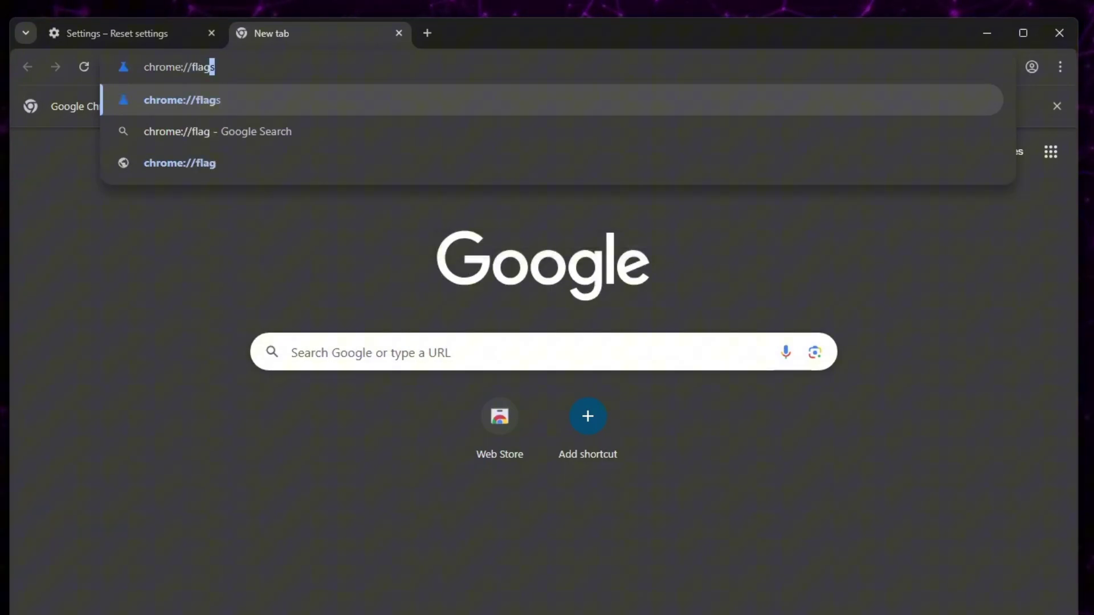
{"action": "key", "text": "Return"}
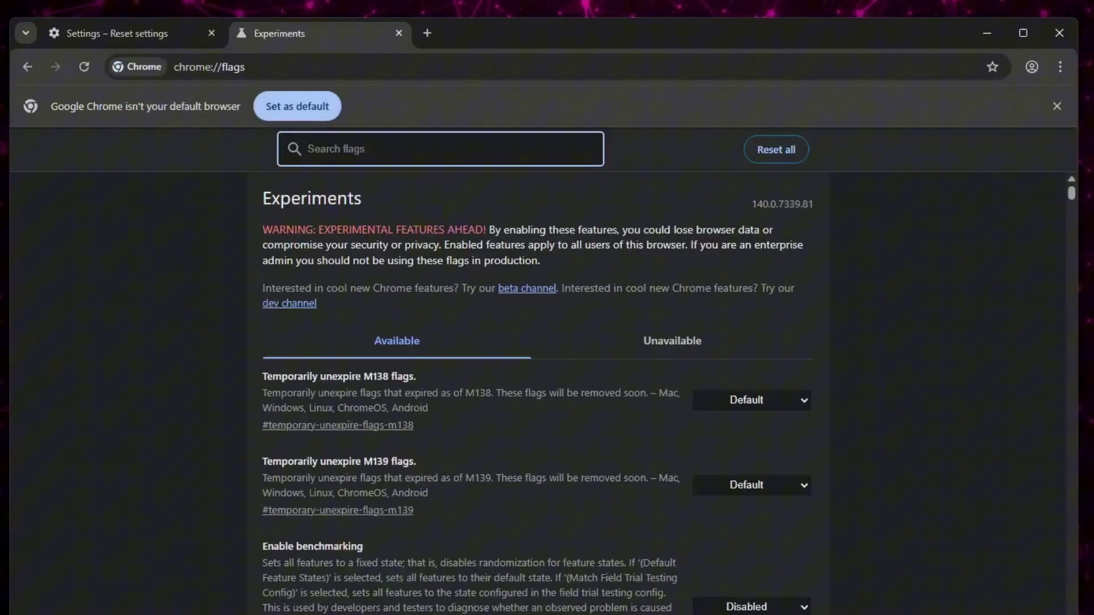
{"action": "scroll", "coordinate": [538, 393], "scroll_direction": "down", "scroll_amount": 1}
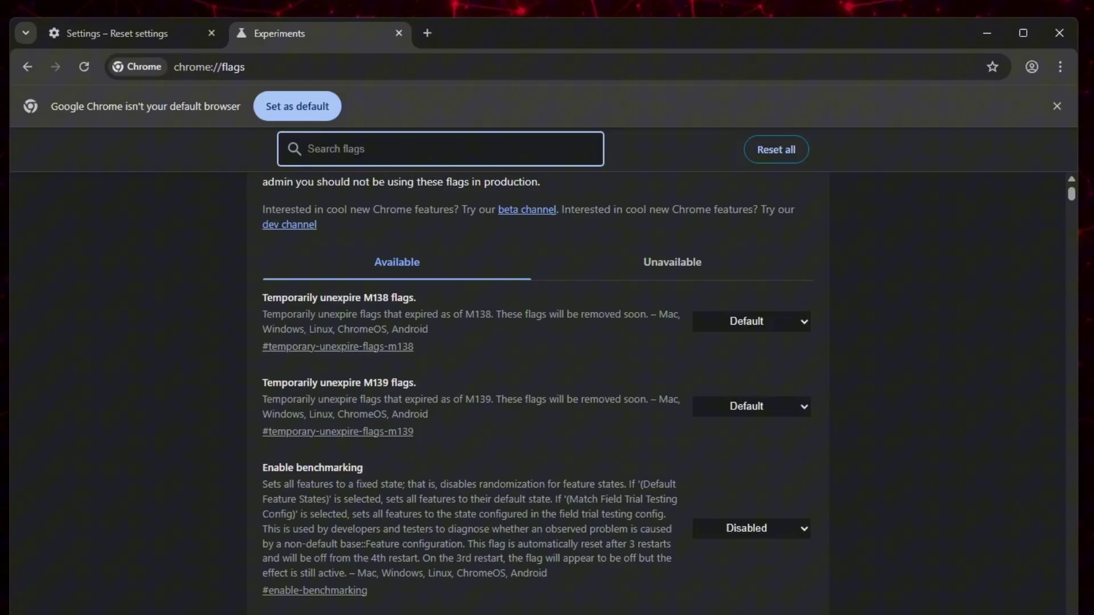
{"action": "scroll", "coordinate": [538, 393], "scroll_direction": "up", "scroll_amount": 1}
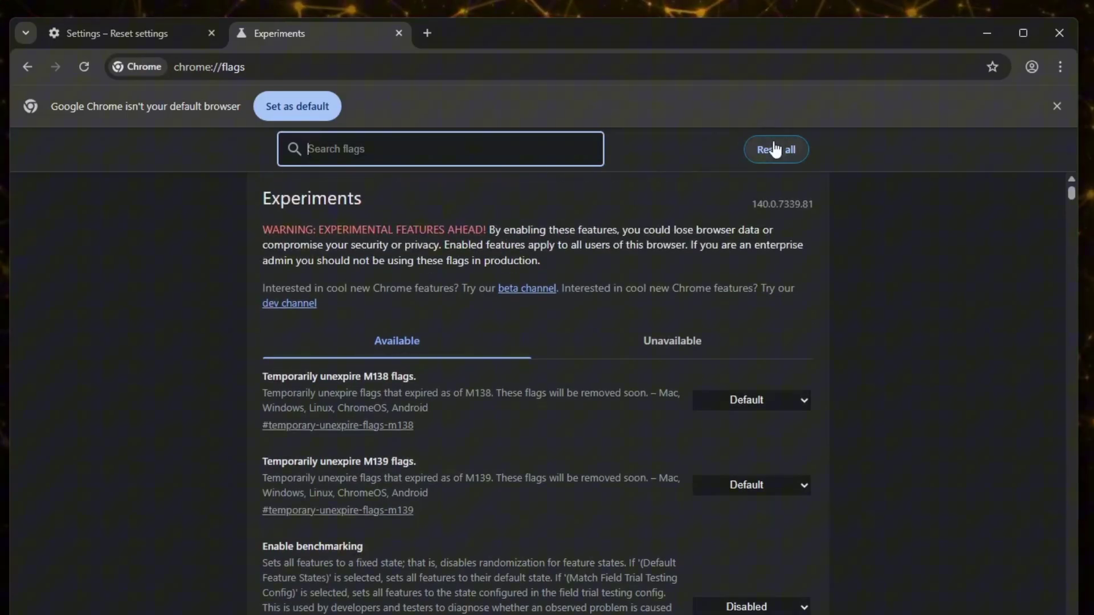
{"action": "left_click", "coordinate": [775, 149]}
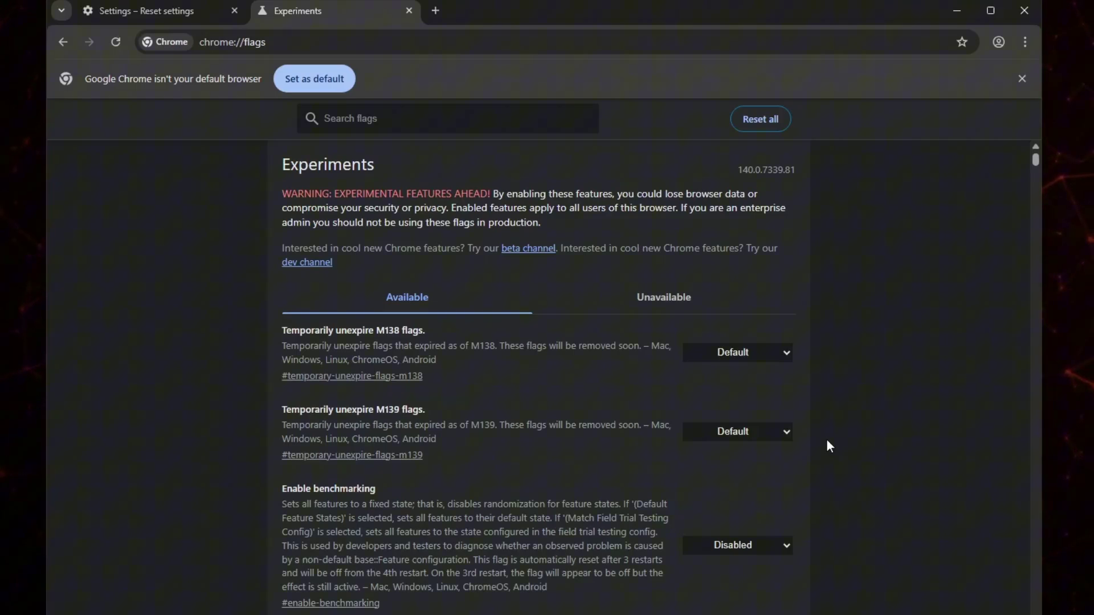
- Uninstall Google Chrome from Windows Settings > Apps > Installed apps
{"action": "right_click", "coordinate": [788, 218]}
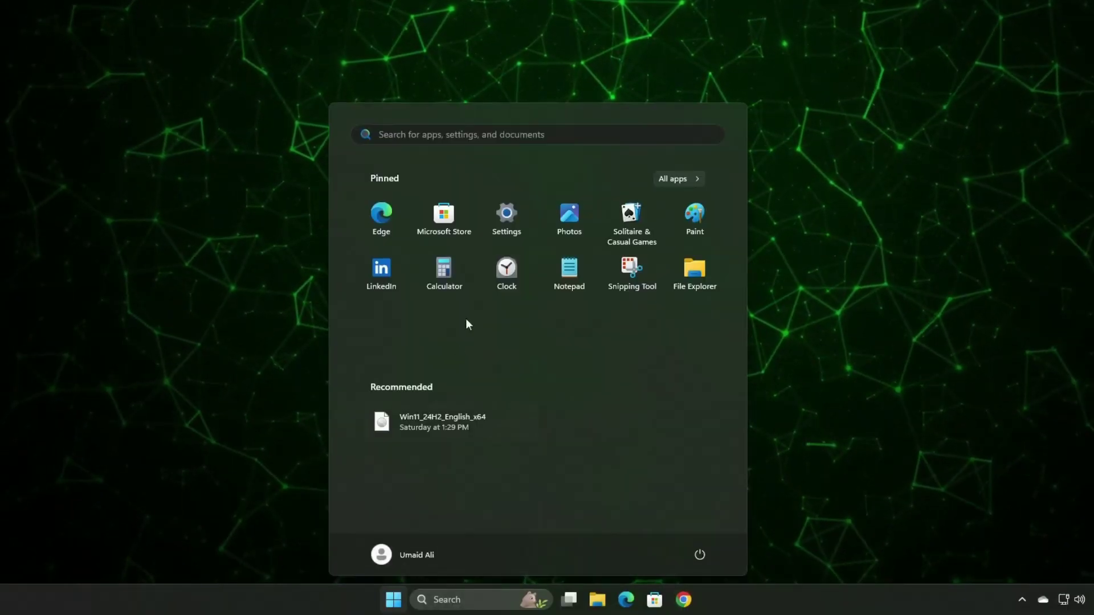
{"action": "left_click", "coordinate": [520, 237]}
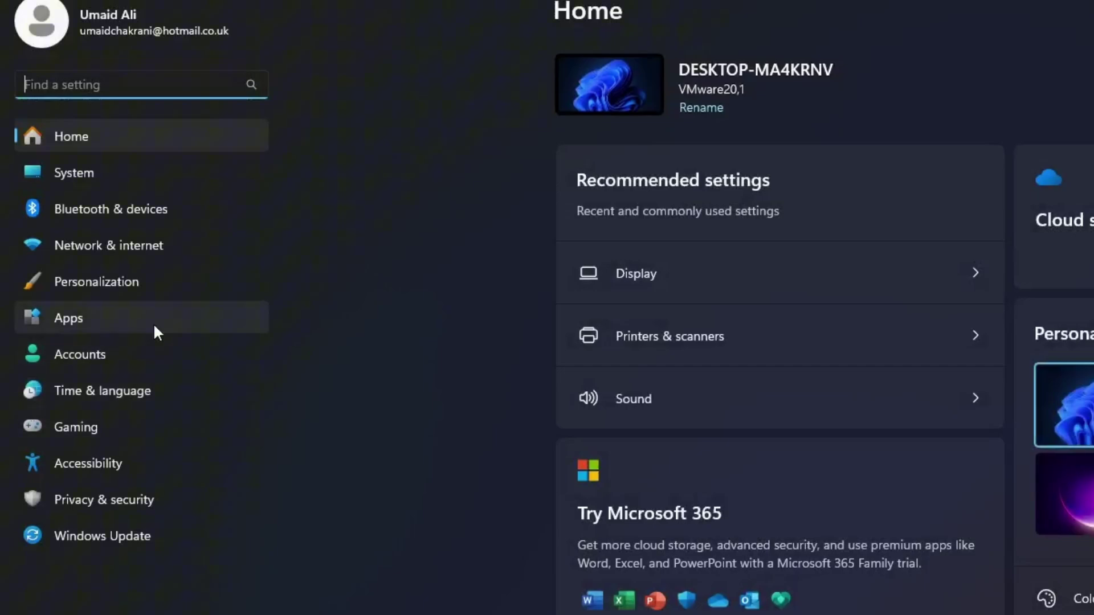
{"action": "left_click", "coordinate": [147, 317]}
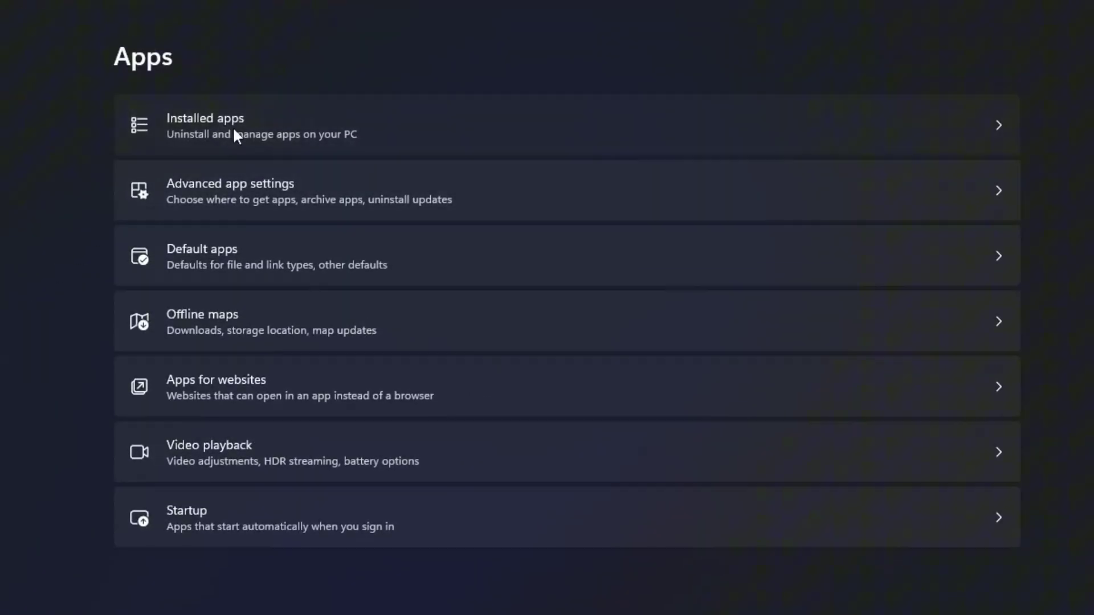
{"action": "left_click", "coordinate": [166, 137]}
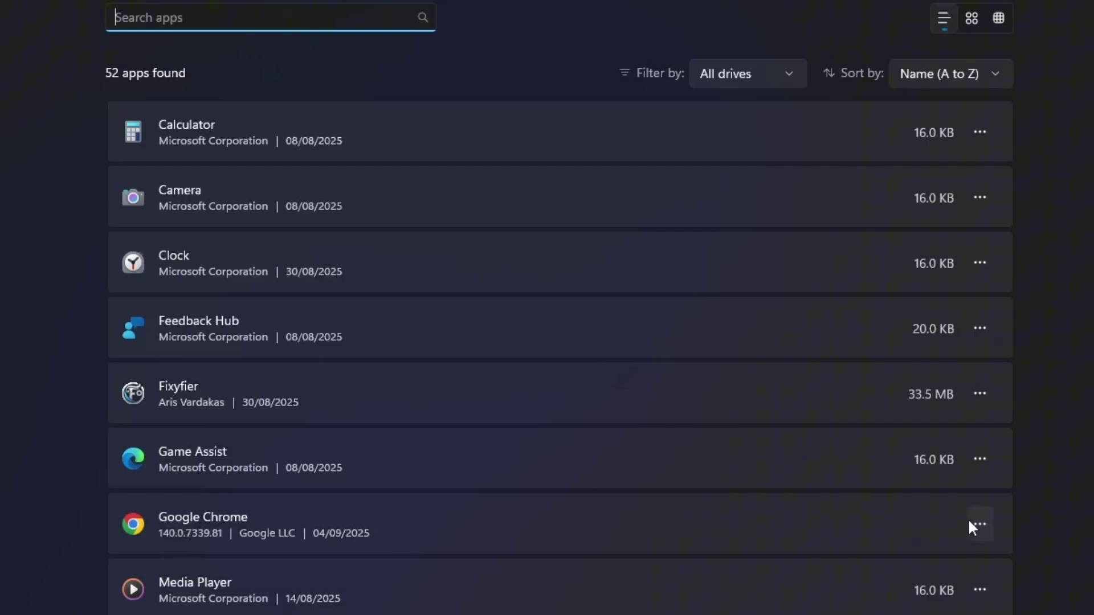
{"action": "left_click", "coordinate": [970, 521]}
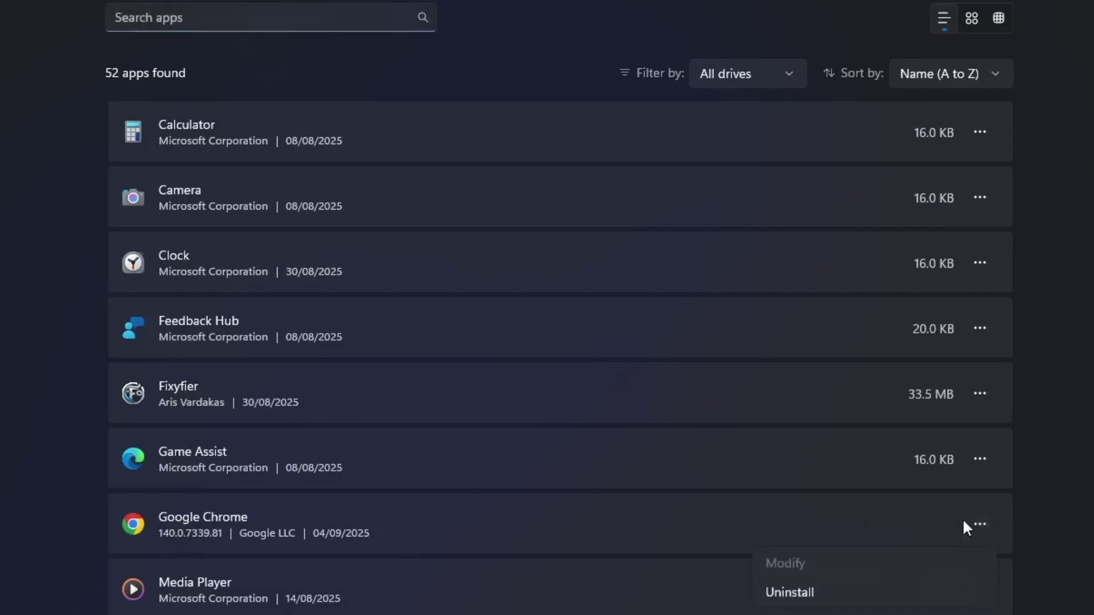
{"action": "left_click", "coordinate": [858, 592]}
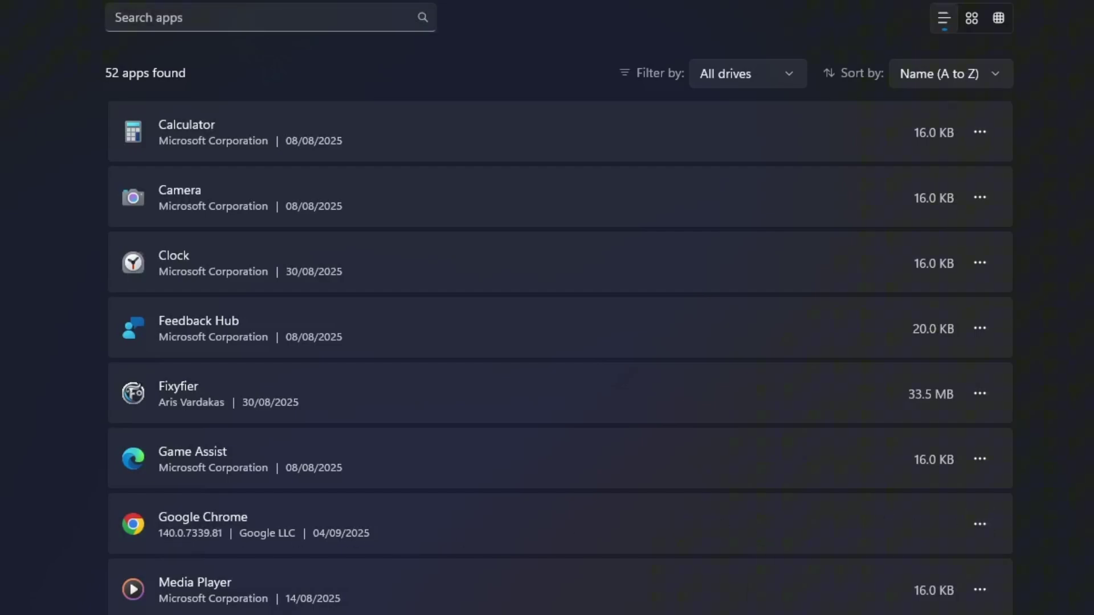